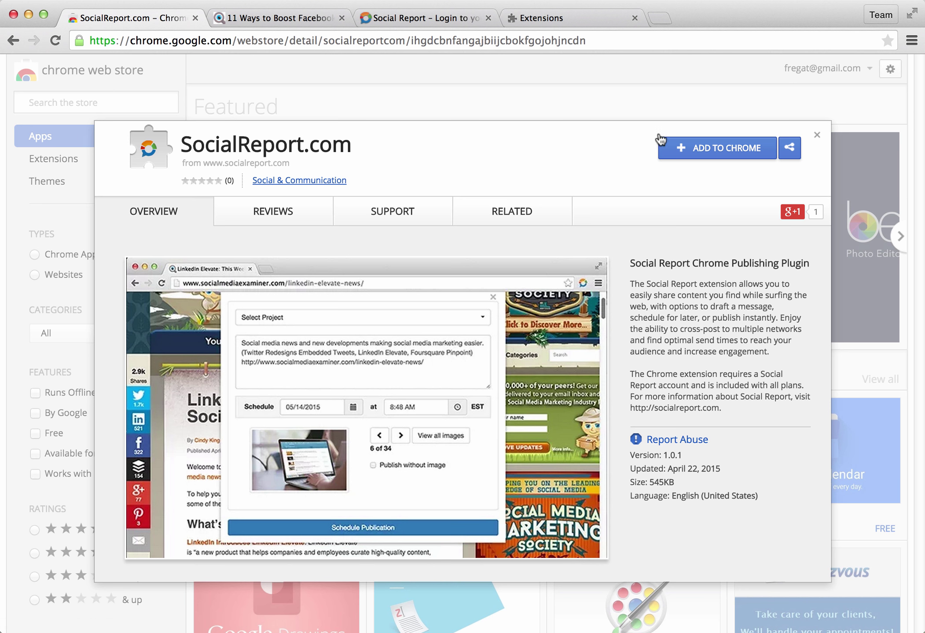
# Add the SocialReport.com extension to Chrome from the Web Store, then return to the Facebook engagement article.
pyautogui.click(715, 150)
pyautogui.click(595, 132)
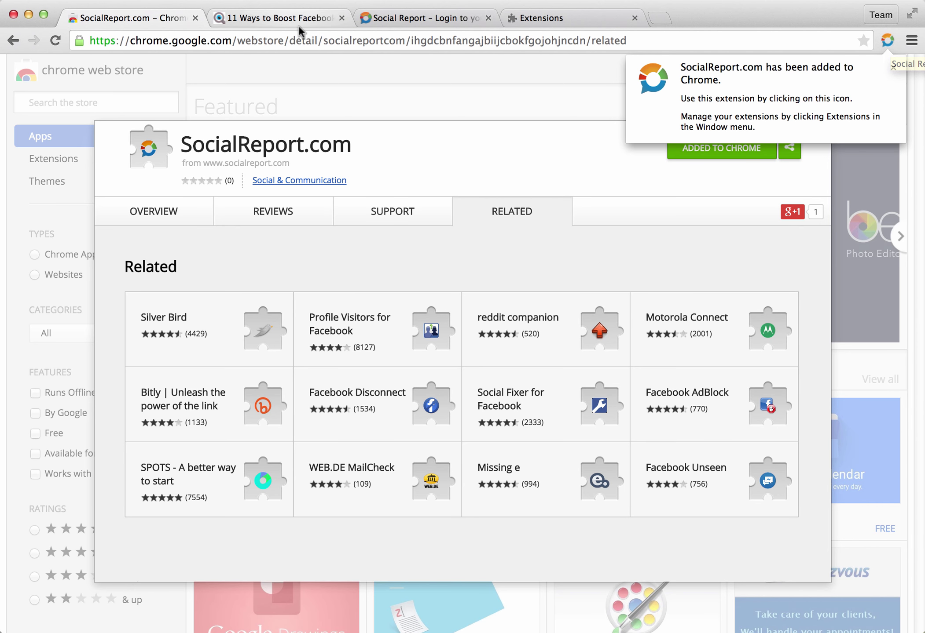
pyautogui.click(287, 18)
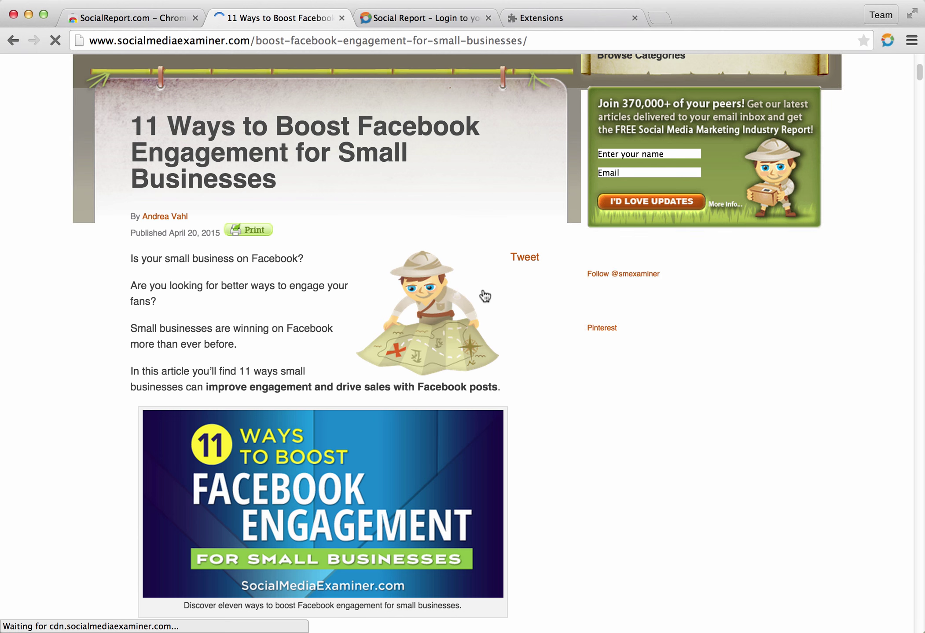
pyautogui.scroll(-4, 434, 217)
pyautogui.scroll(5, 473, 293)
pyautogui.scroll(3, 361, 253)
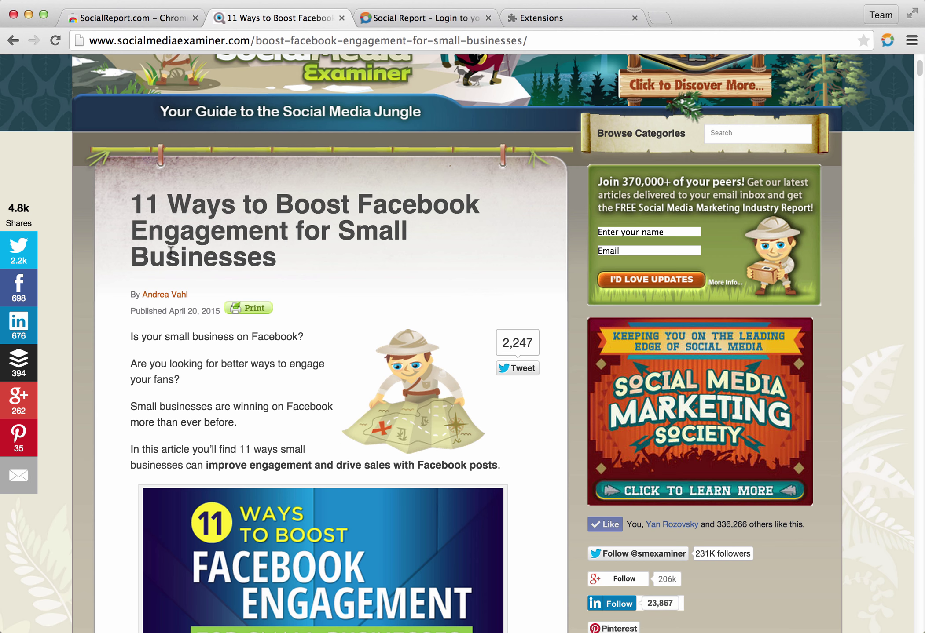
# Sign in to Social Report with email and password from the extension over the article.
pyautogui.click(887, 42)
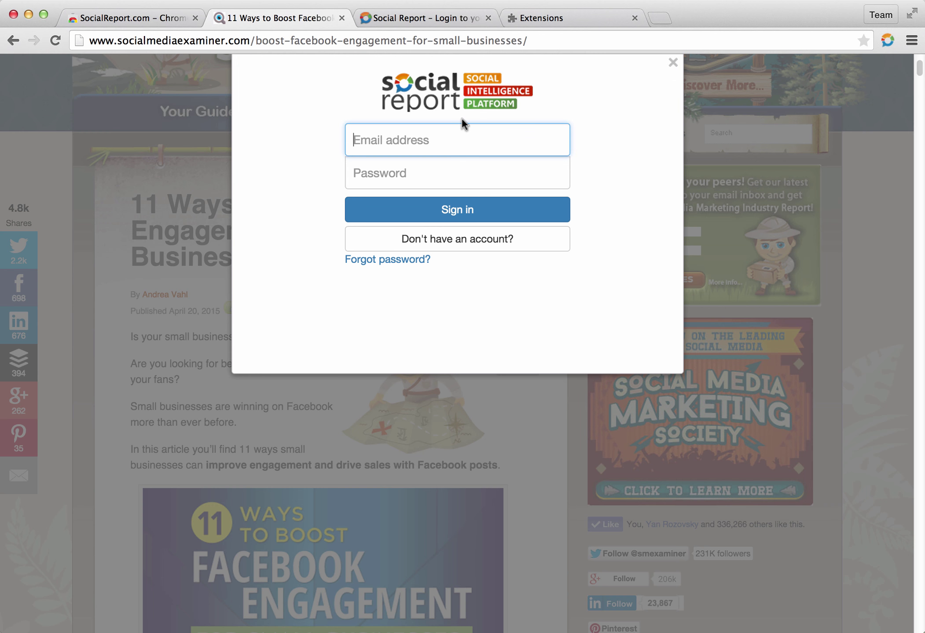
pyautogui.write('socialreport')
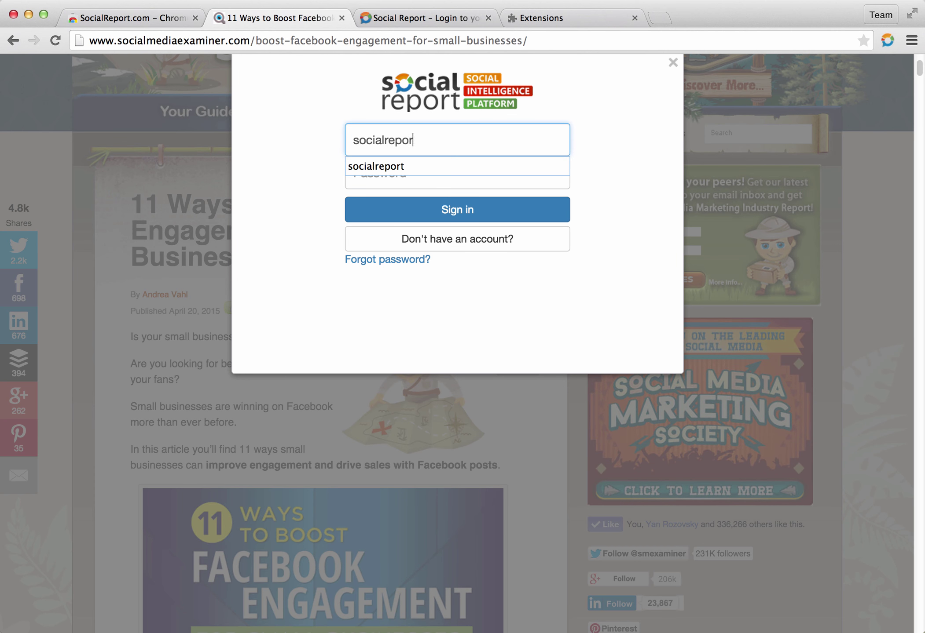
pyautogui.press('Tab')
pyautogui.write('••••••')
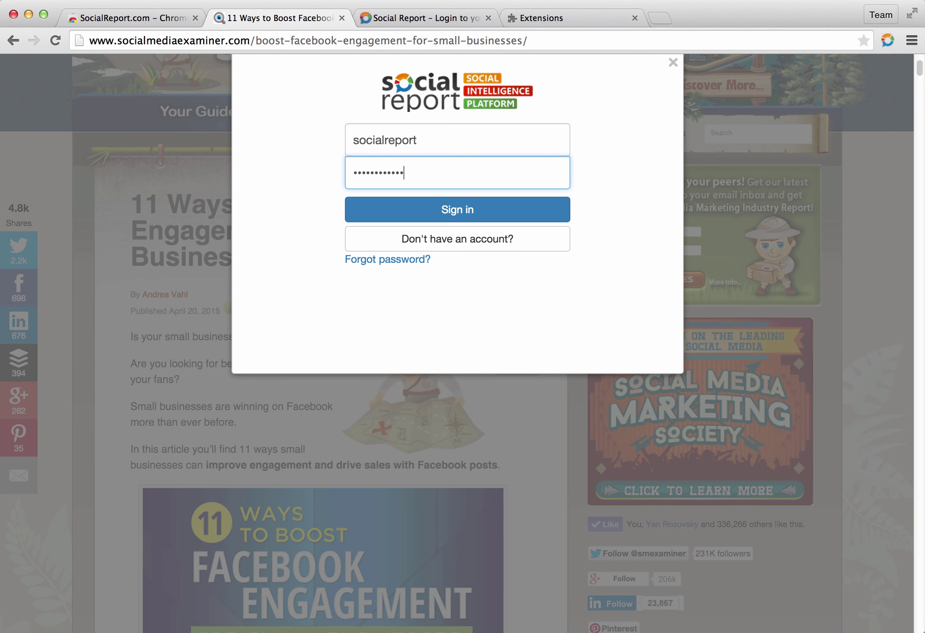
pyautogui.click(491, 210)
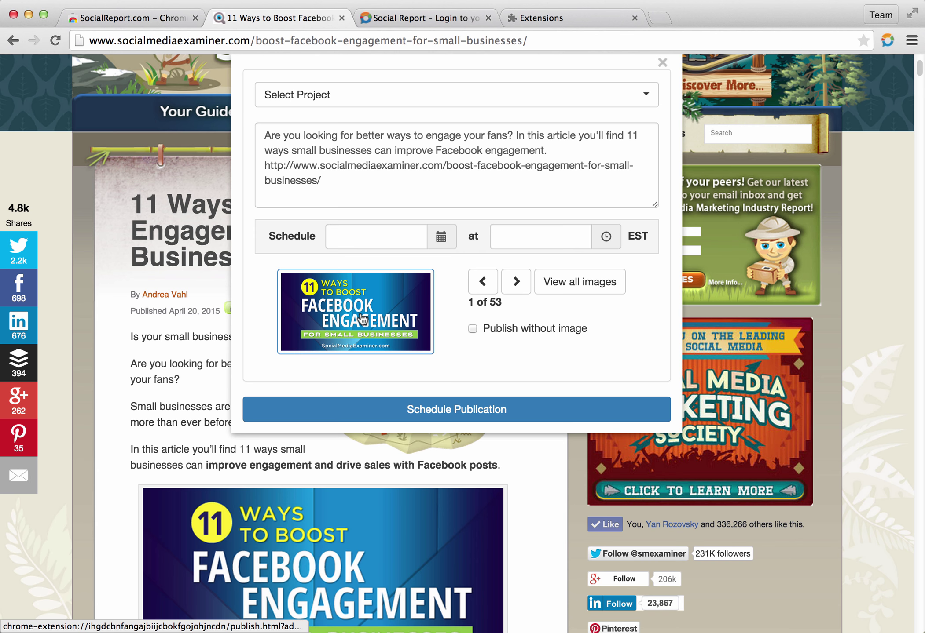
# Choose the article's 11 Ways banner as the post image from all page images.
pyautogui.click(515, 282)
pyautogui.click(481, 282)
pyautogui.click(580, 282)
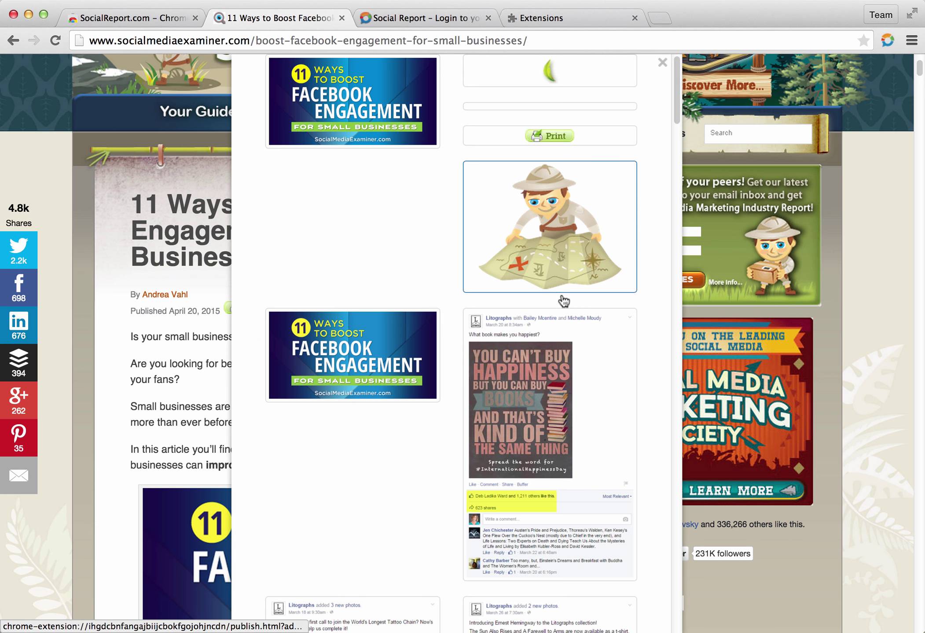
pyautogui.click(560, 289)
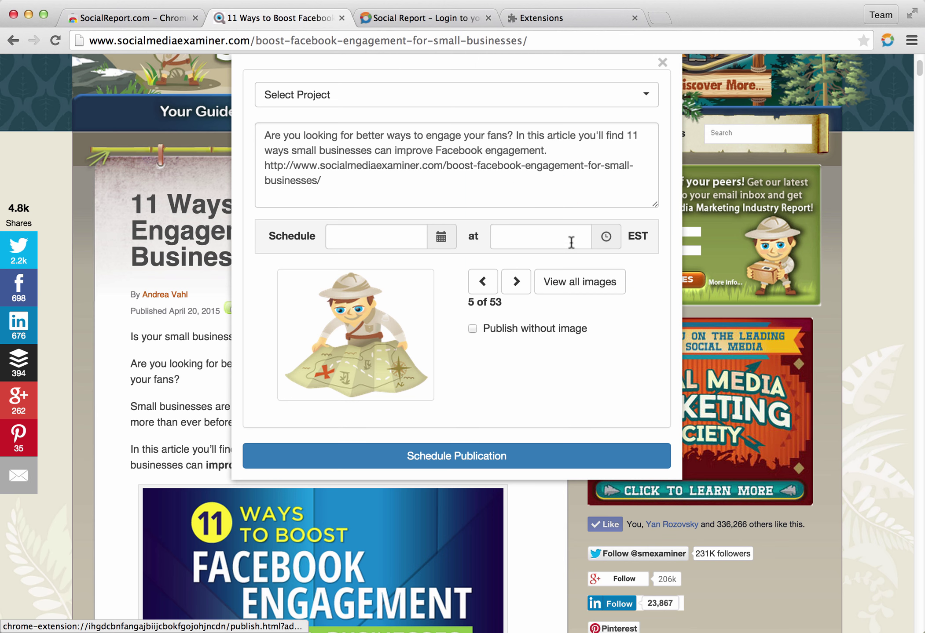
pyautogui.click(570, 285)
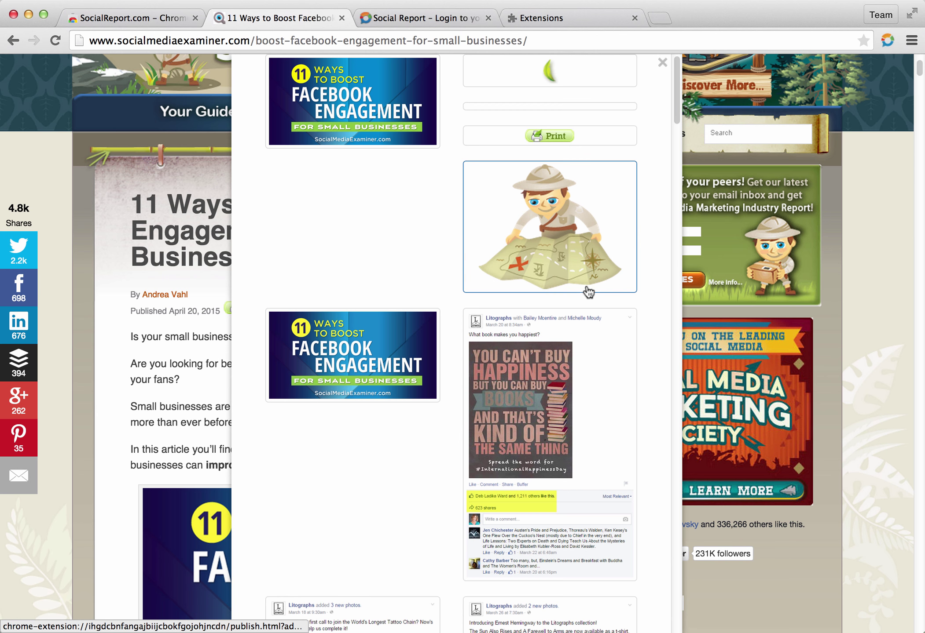
pyautogui.click(358, 114)
# Choose Social Report Main from the Select Project list, targeting its six profiles.
pyautogui.click(360, 95)
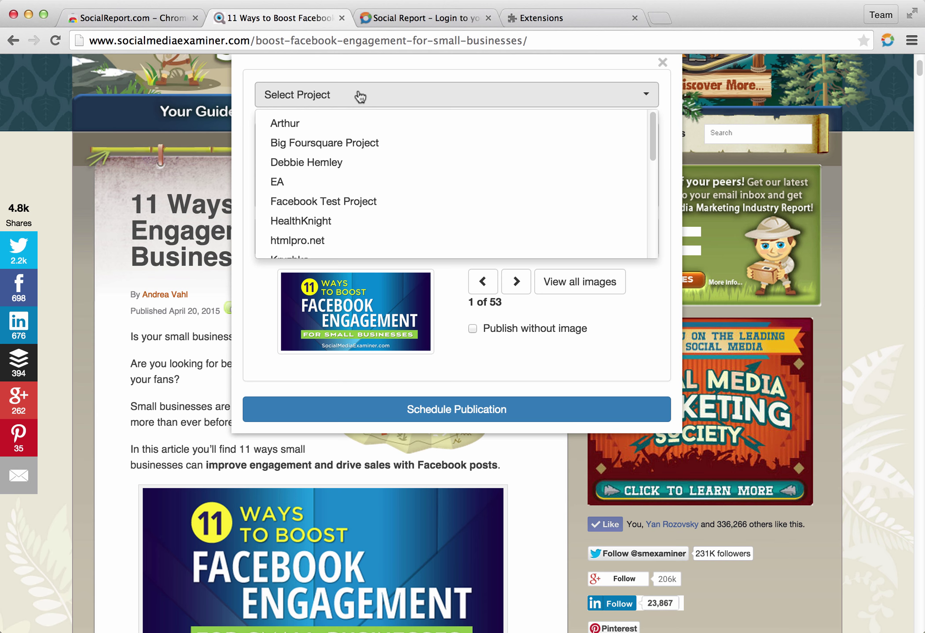
pyautogui.scroll(-3, 311, 181)
pyautogui.scroll(-2, 332, 184)
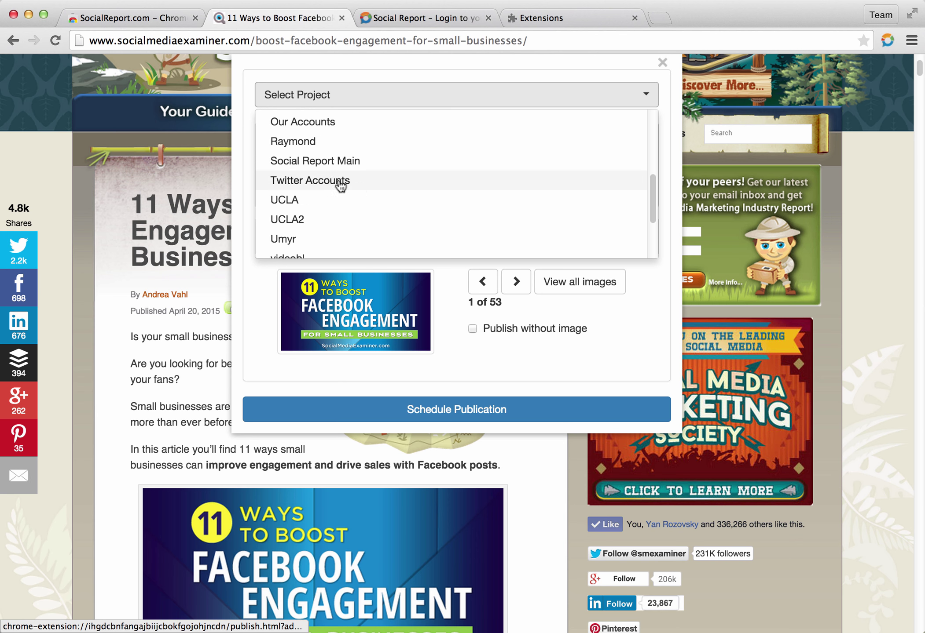
pyautogui.click(315, 161)
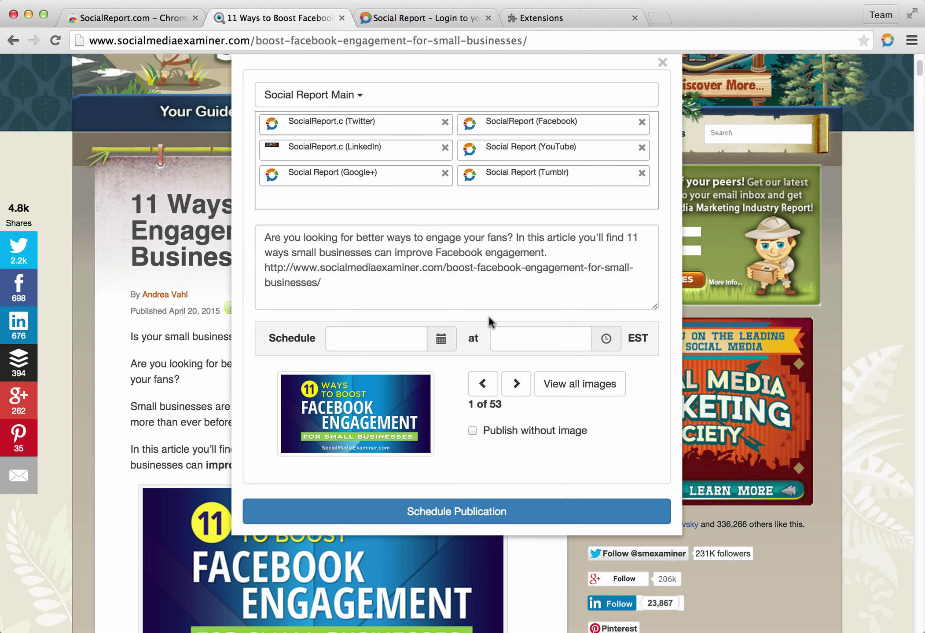
# Schedule the publication for 04/30/2015 at 12:55 PM EST, then go review it.
pyautogui.click(443, 342)
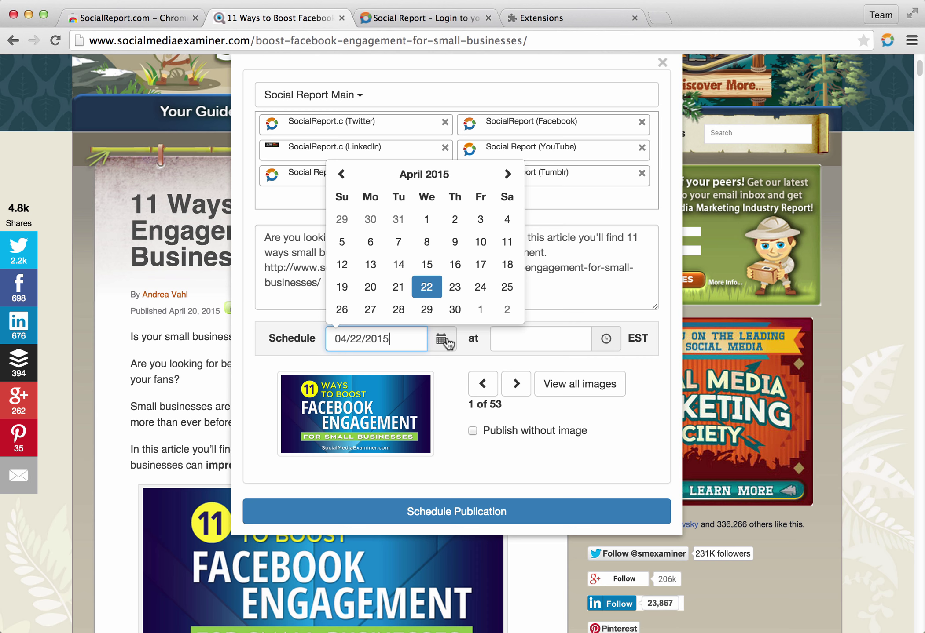
pyautogui.click(457, 310)
pyautogui.click(606, 339)
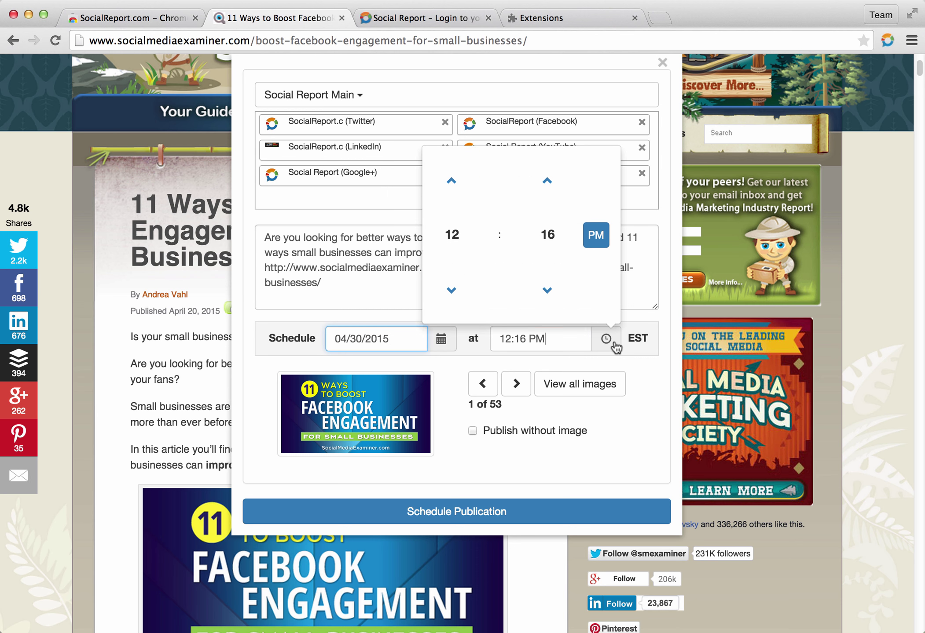
pyautogui.click(546, 240)
pyautogui.click(593, 297)
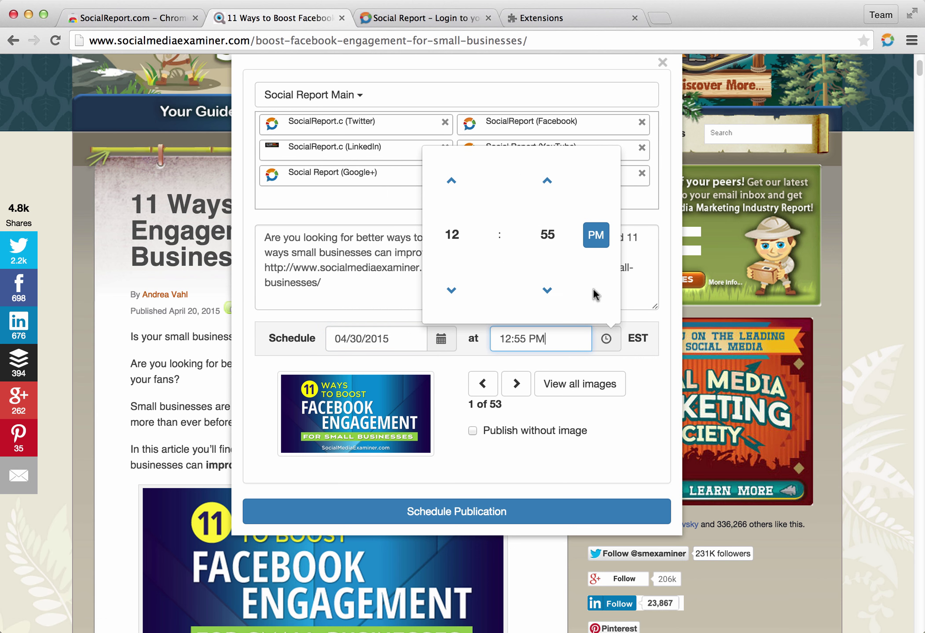
pyautogui.click(639, 399)
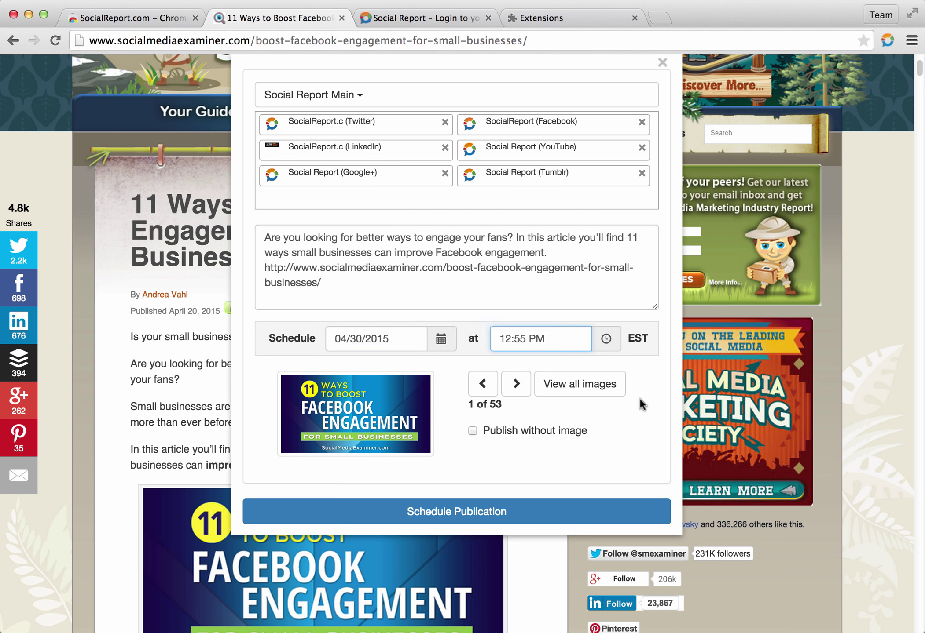
pyautogui.click(489, 512)
pyautogui.click(388, 205)
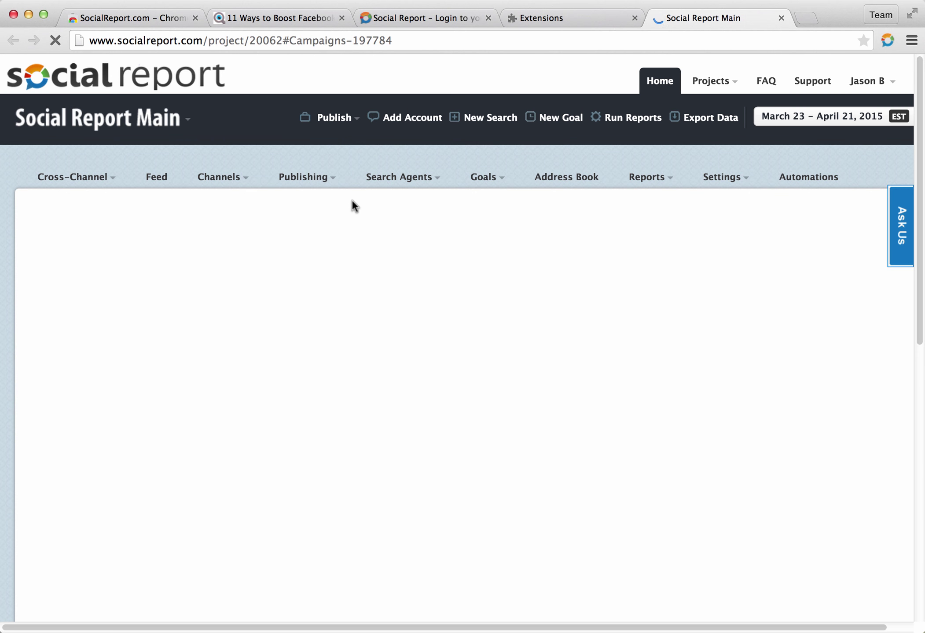
pyautogui.scroll(-3, 469, 543)
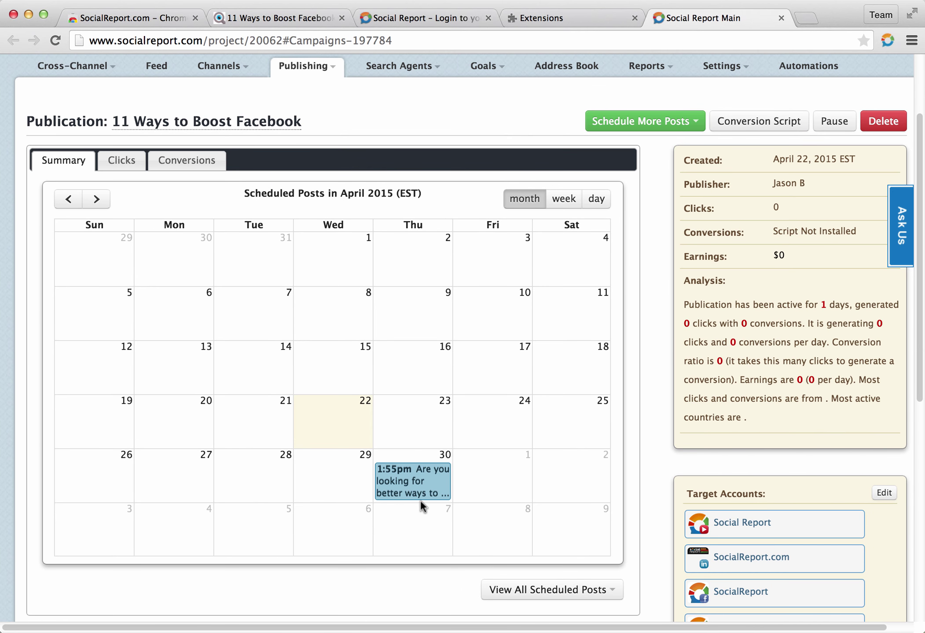
# Inspect the April 30 1:55pm calendar post, then visit the Social Media Examiner home page.
pyautogui.moveTo(412, 481)
pyautogui.click(406, 484)
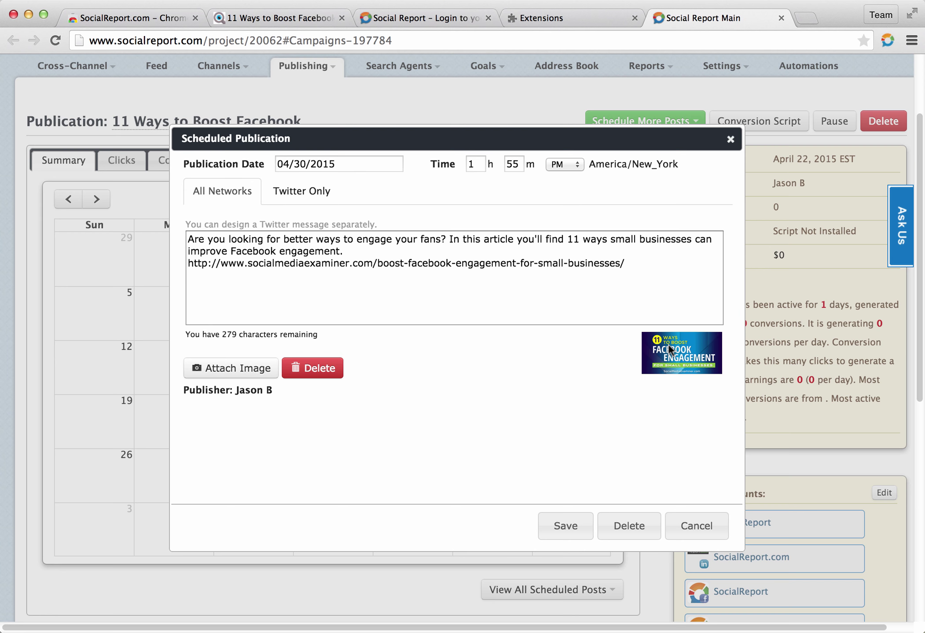
pyautogui.click(695, 526)
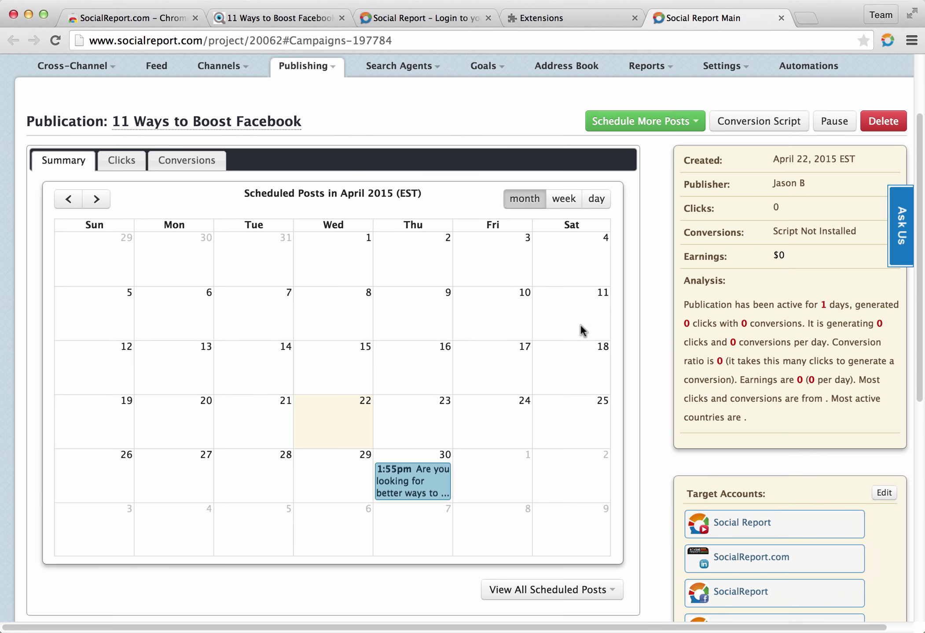
pyautogui.click(273, 23)
pyautogui.scroll(-8, 360, 252)
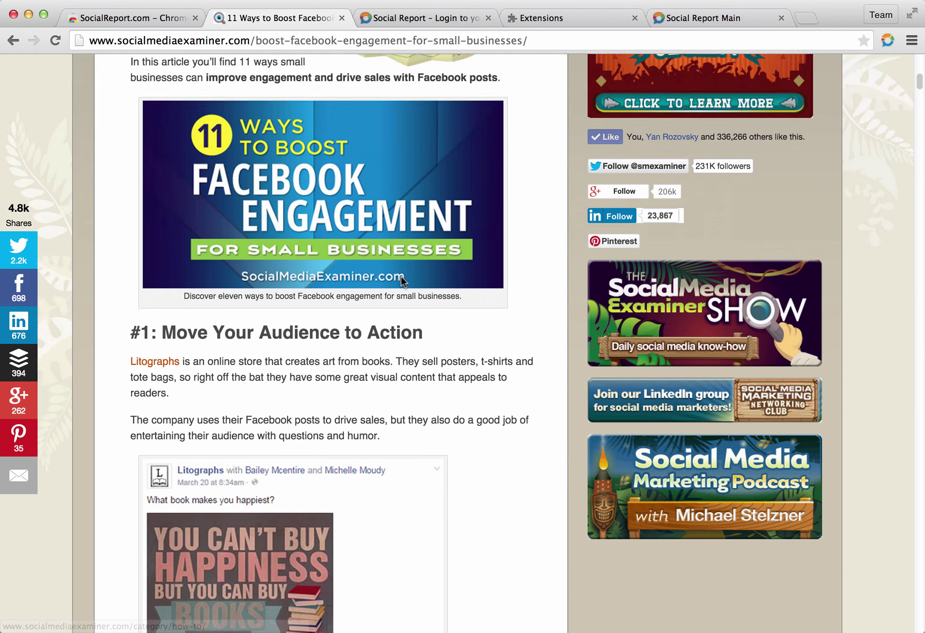
pyautogui.scroll(-8, 401, 277)
pyautogui.scroll(-12, 410, 283)
pyautogui.scroll(-6, 411, 283)
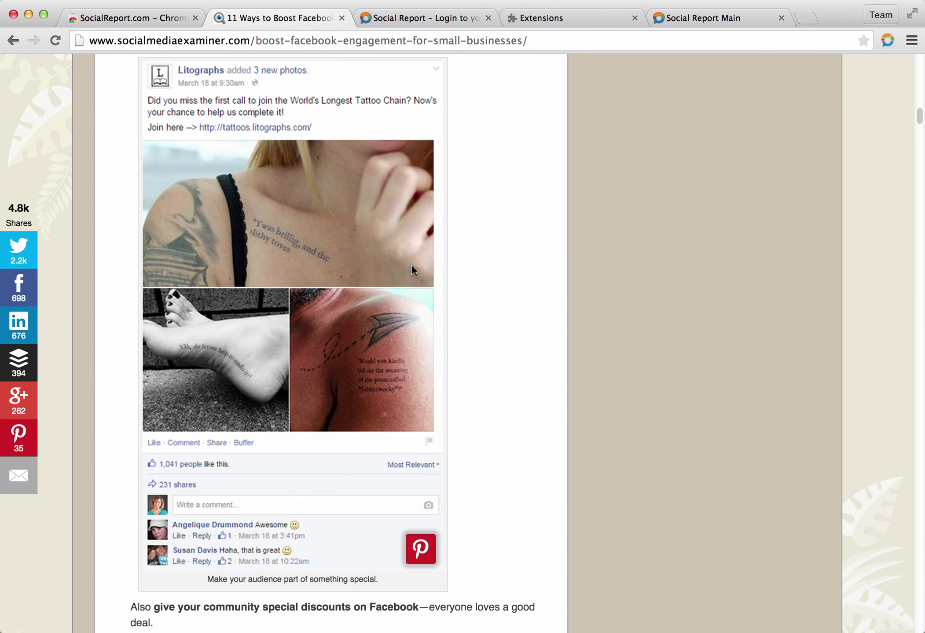
pyautogui.scroll(15, 379, 240)
pyautogui.scroll(15, 379, 240)
pyautogui.click(319, 66)
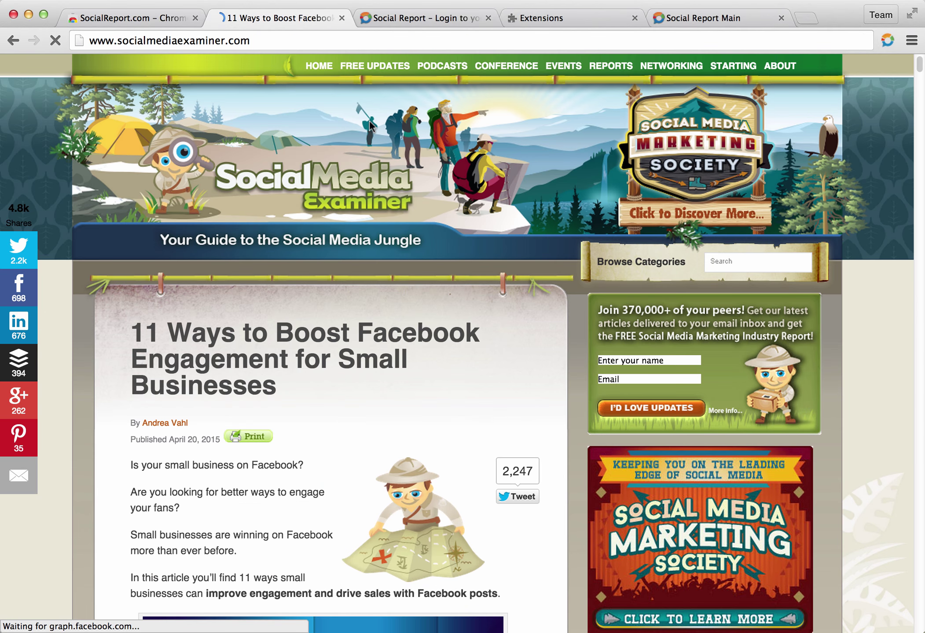
pyautogui.scroll(-5, 289, 289)
pyautogui.scroll(-5, 217, 470)
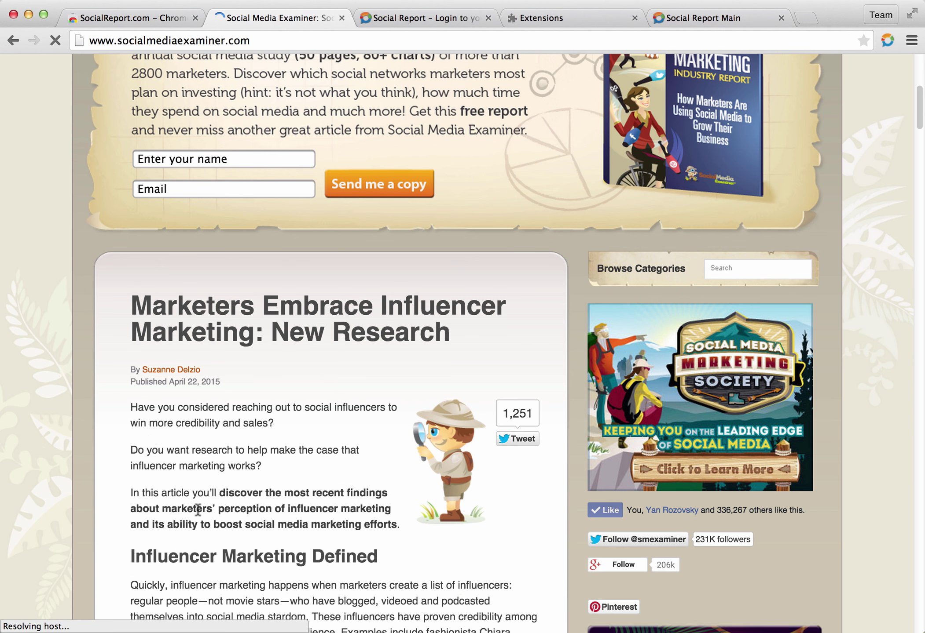
# Share the first paragraph via 'Share selected text via SocialReport', review the draft, then close it.
pyautogui.moveTo(130, 406); pyautogui.dragTo(279, 417)
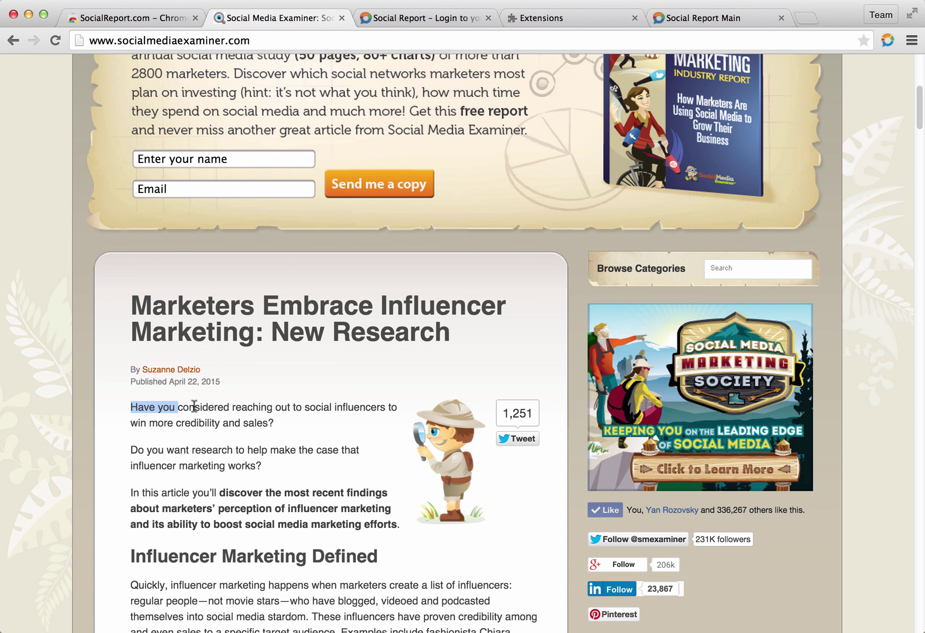
pyautogui.rightClick(239, 410)
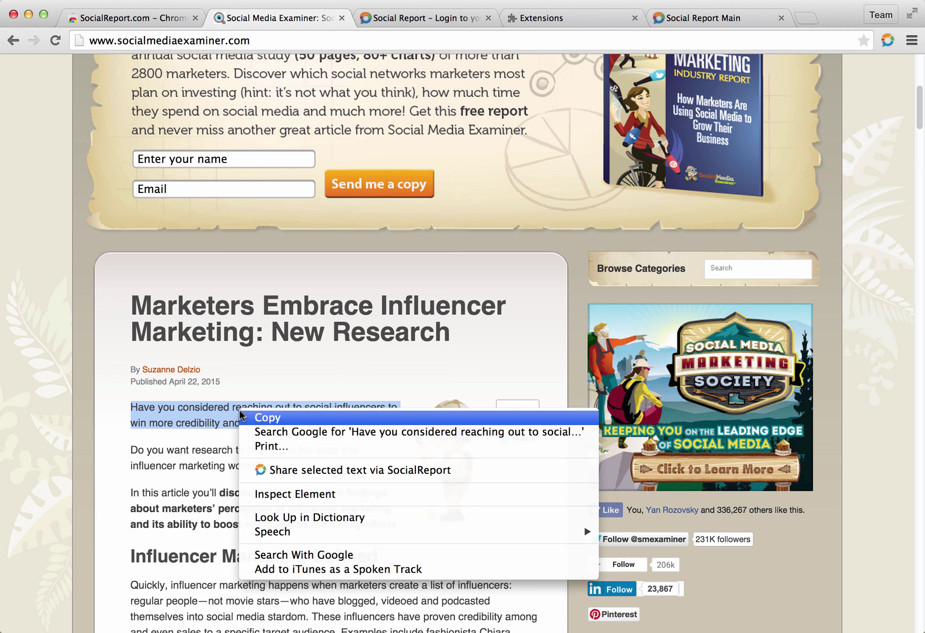
pyautogui.click(304, 474)
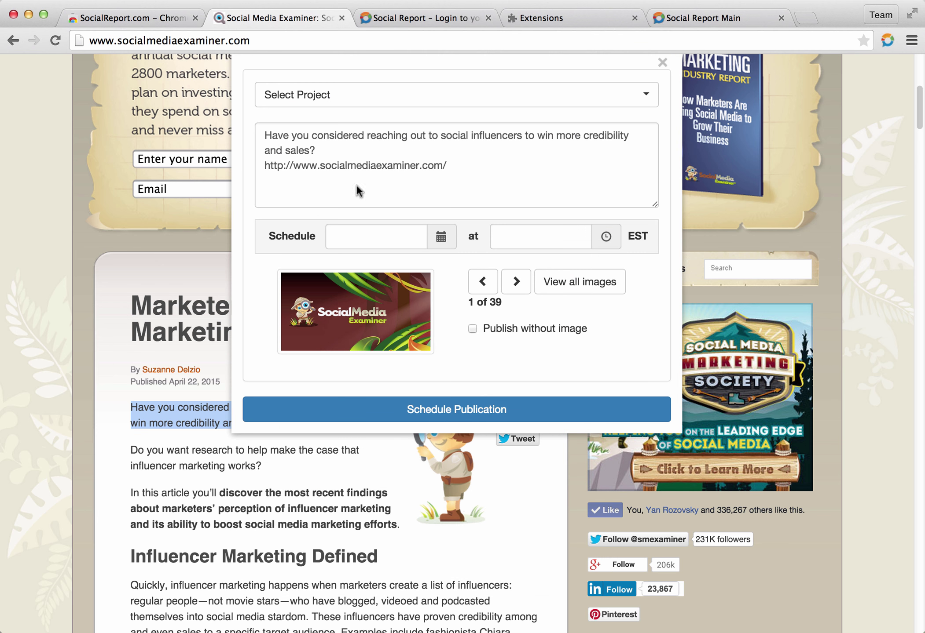
pyautogui.moveTo(478, 165); pyautogui.dragTo(265, 135)
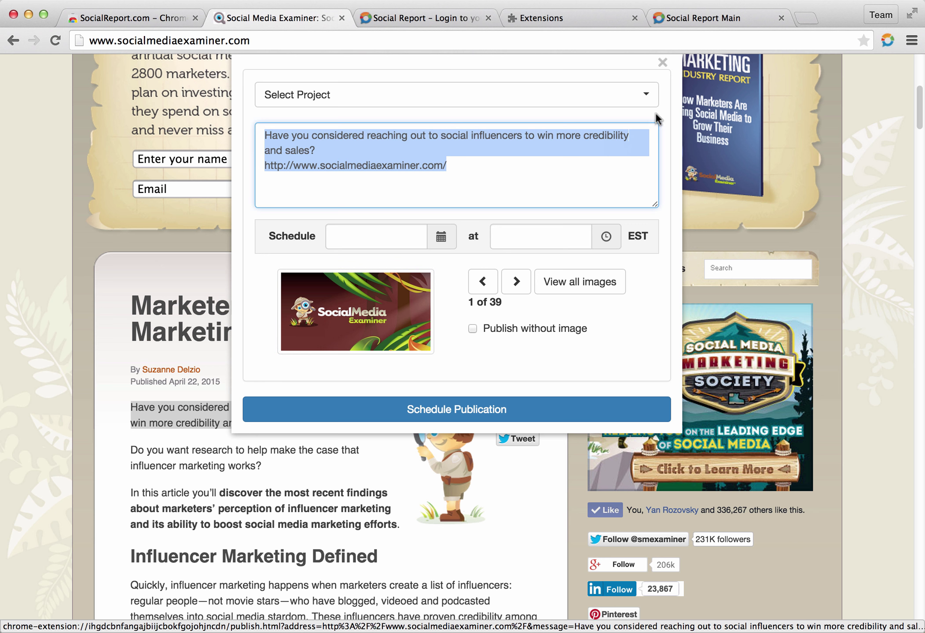
pyautogui.click(663, 65)
pyautogui.scroll(-10, 441, 274)
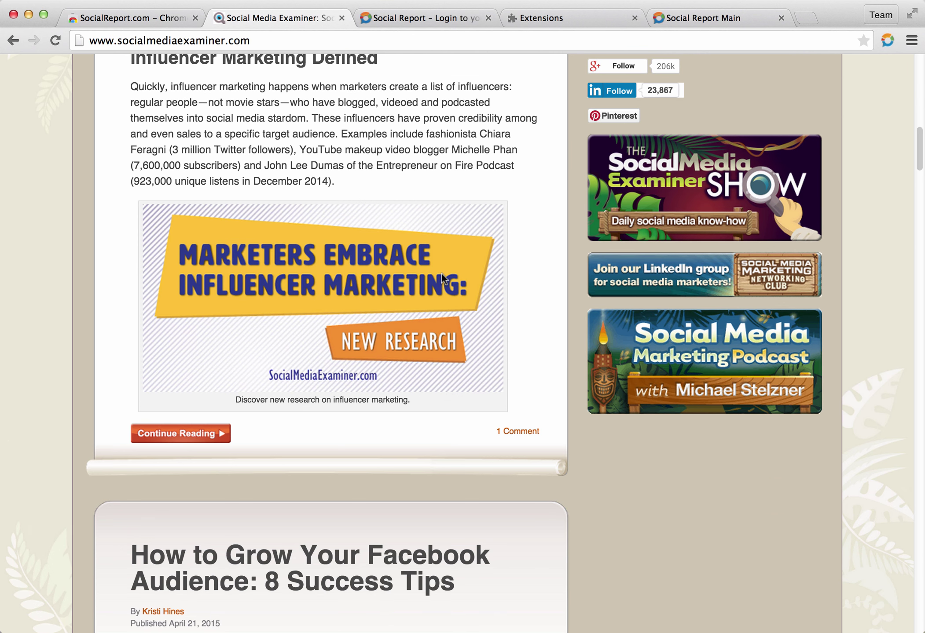
# Upload the article graphic to Social Report Main's media library as 'great graph', then log in.
pyautogui.rightClick(275, 265)
pyautogui.moveTo(350, 368)
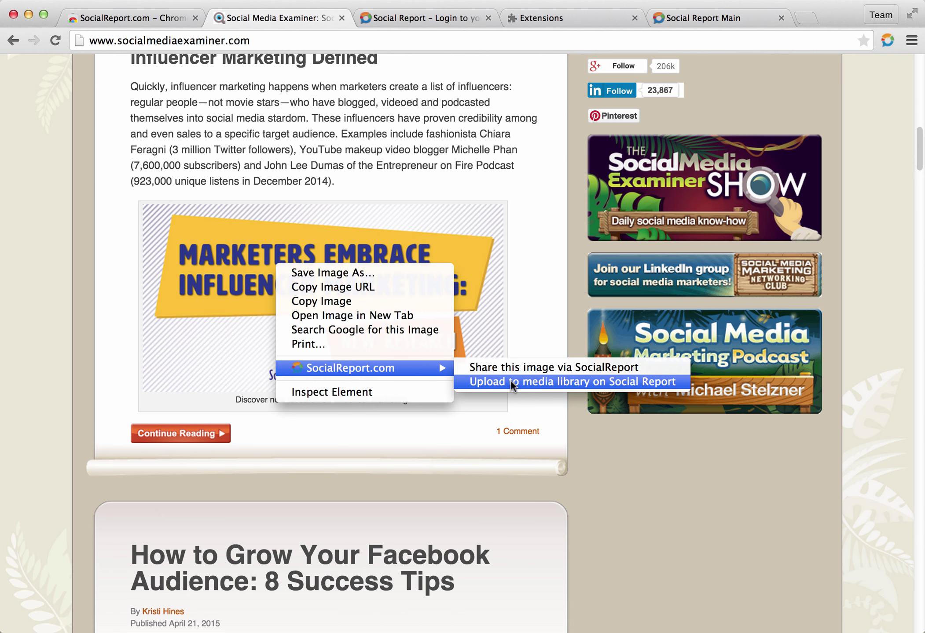
pyautogui.click(512, 383)
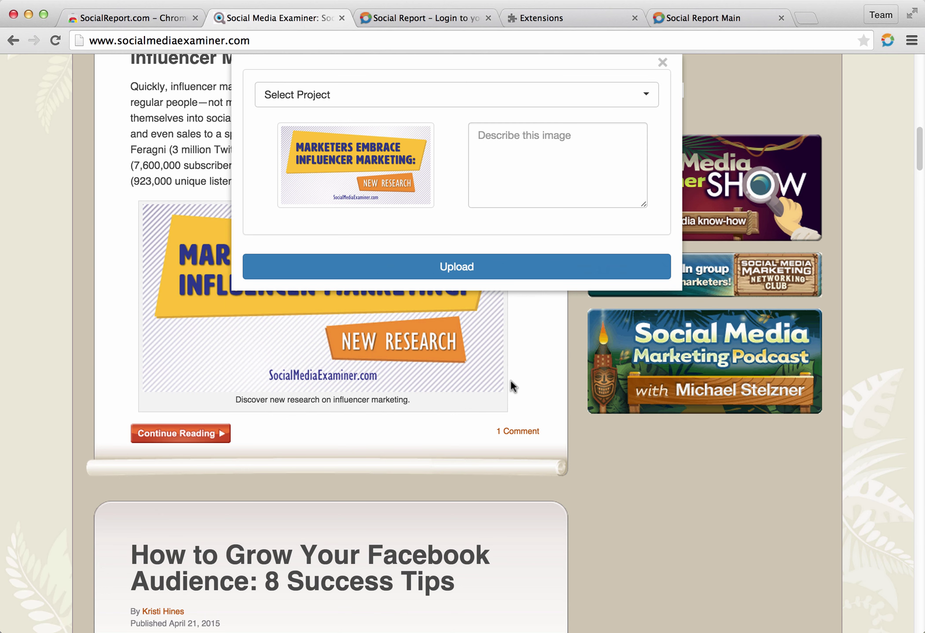
pyautogui.click(376, 94)
pyautogui.scroll(-3, 326, 181)
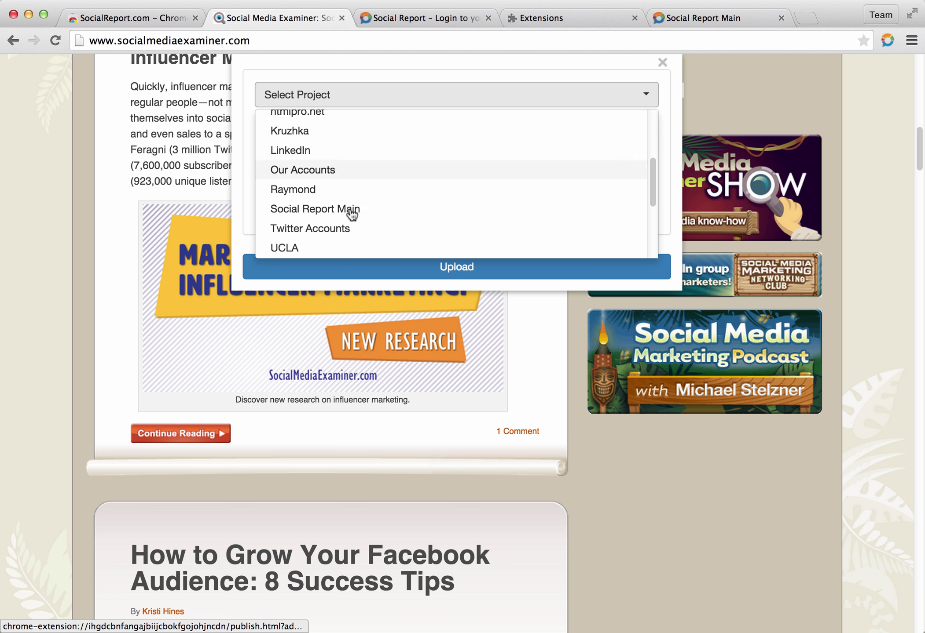
pyautogui.click(315, 209)
pyautogui.click(548, 155)
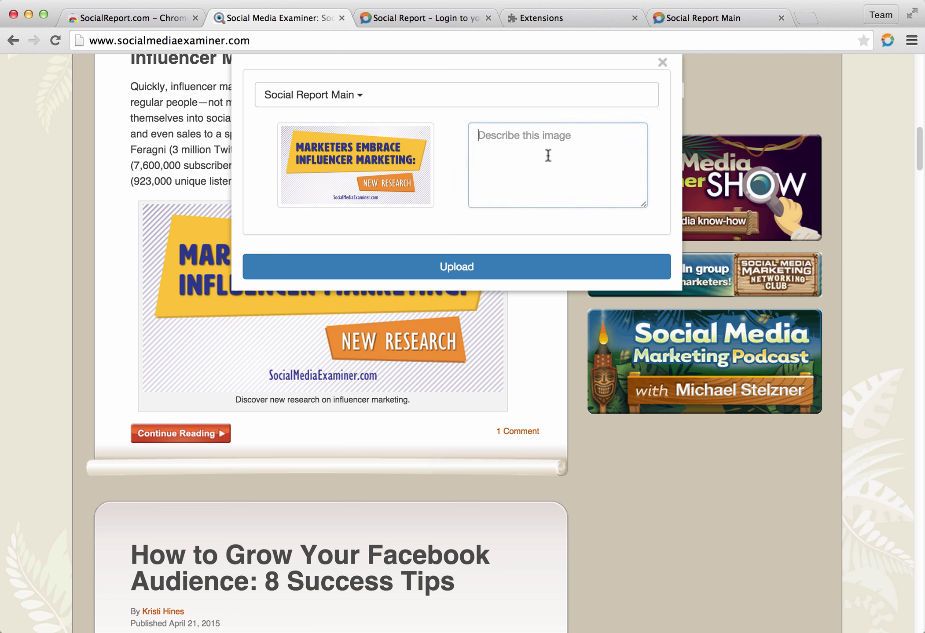
pyautogui.write('great ')
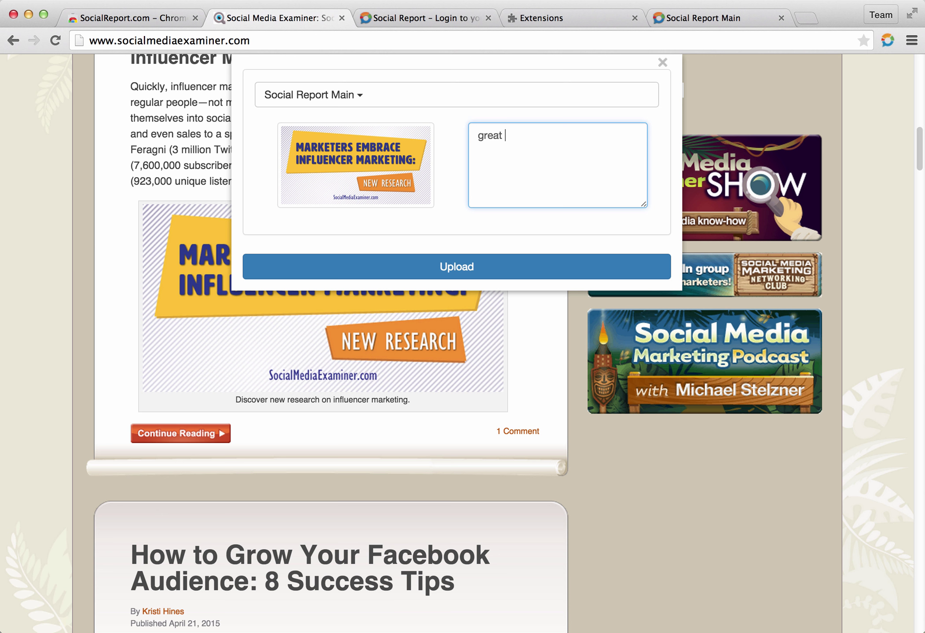
pyautogui.write('graphic')
pyautogui.click(505, 267)
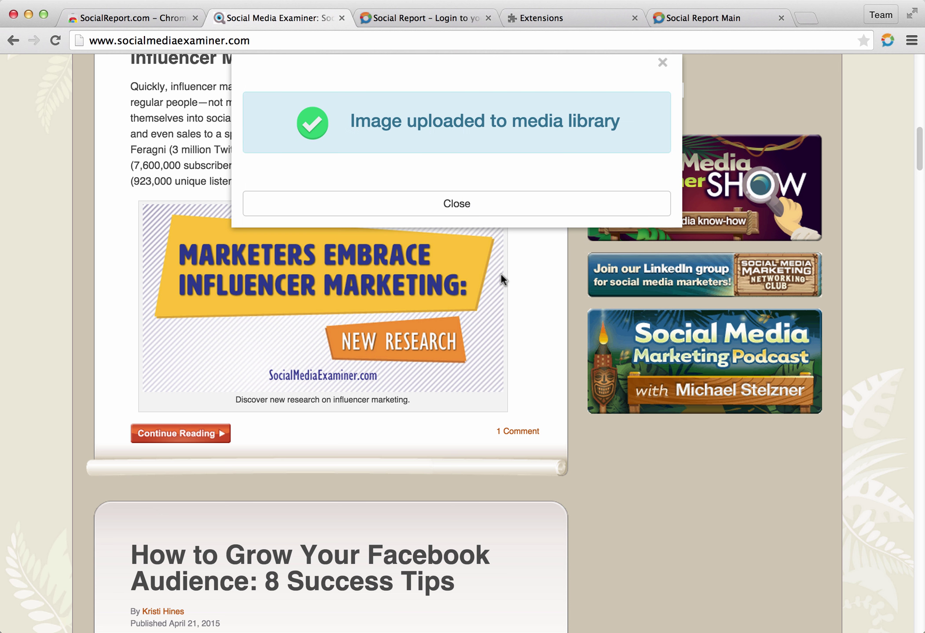
pyautogui.click(417, 18)
pyautogui.click(811, 83)
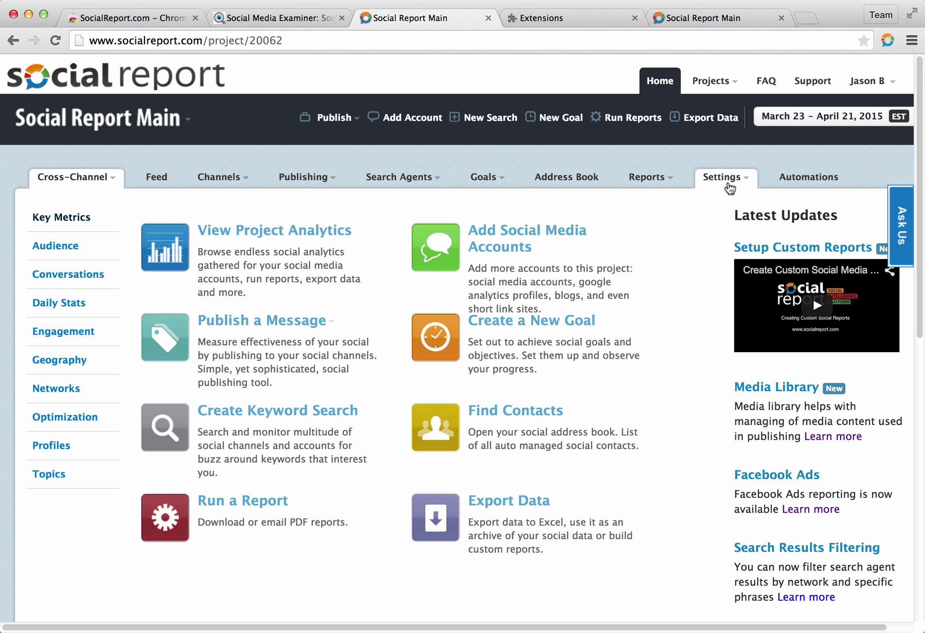
# Open Social Report Main's Media Library from the Settings dropdown.
pyautogui.click(725, 176)
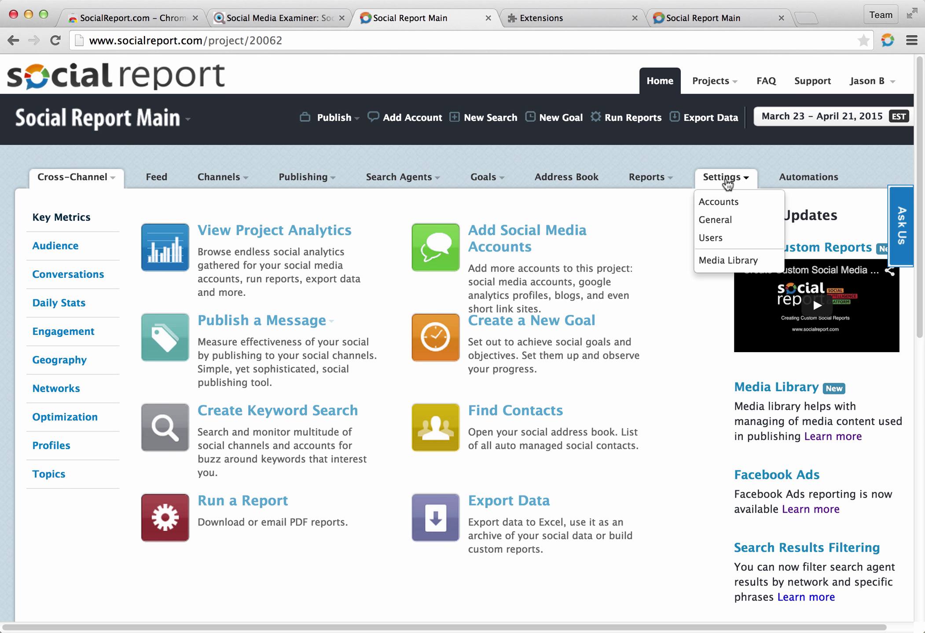
pyautogui.click(728, 262)
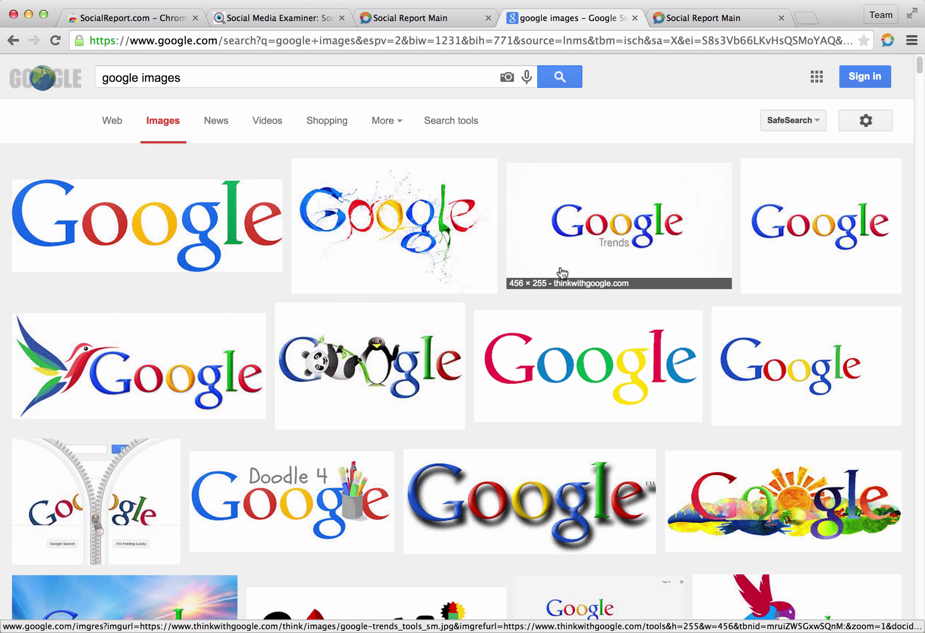
pyautogui.scroll(-1, 563, 273)
# Search Google Images for 'social media' and preview the keyboard social media buttons image.
pyautogui.click(225, 72)
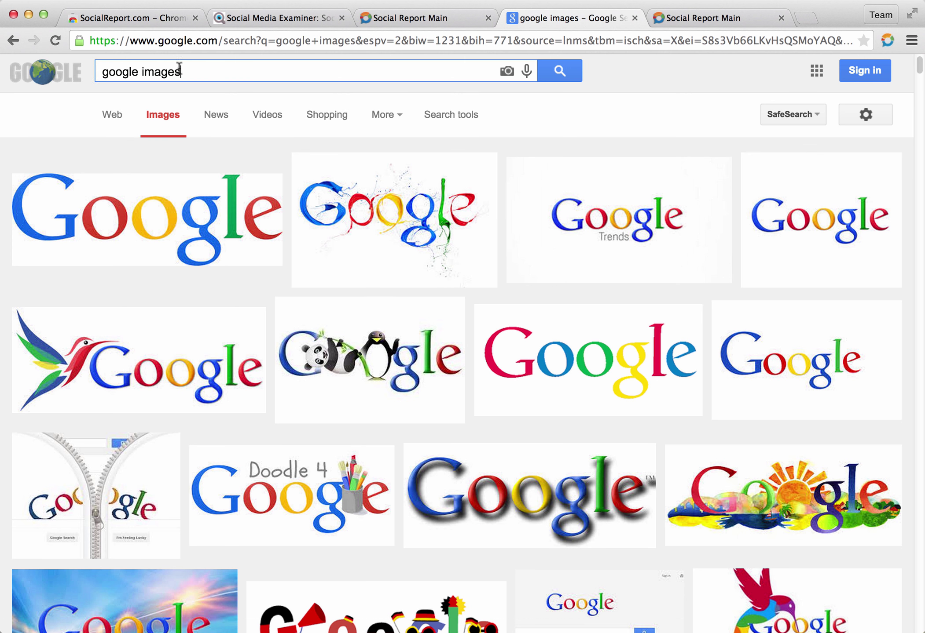
pyautogui.press('super+a')
pyautogui.write('social med')
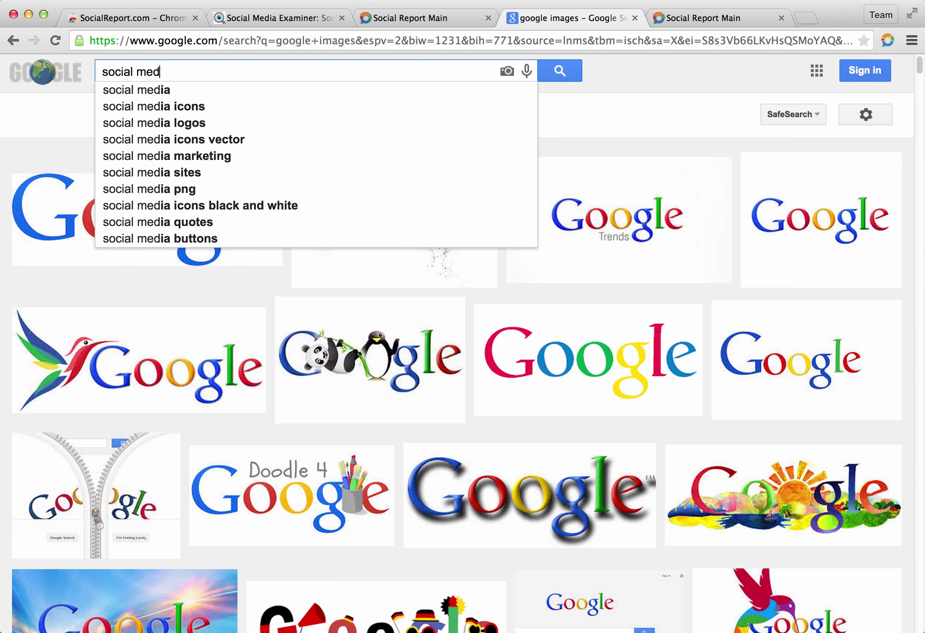
pyautogui.write('ia')
pyautogui.press('Return')
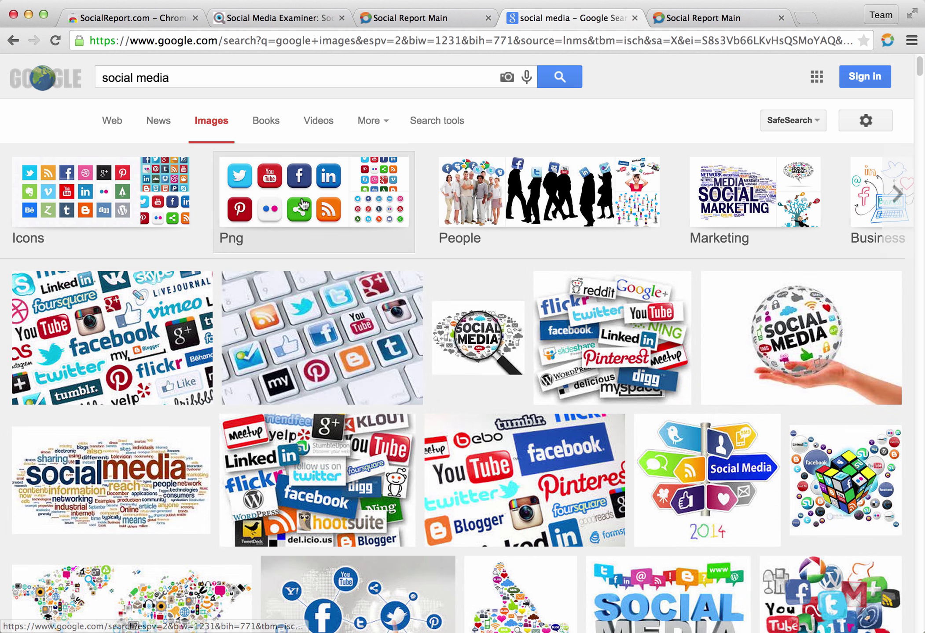
pyautogui.click(370, 353)
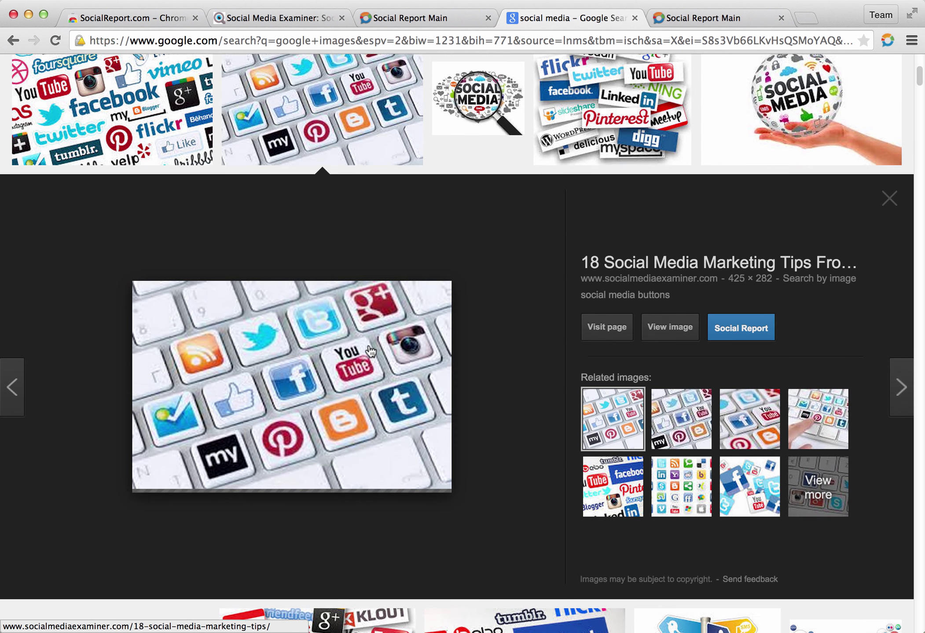
# Draft a Social Report share of the previewed image using the SOCIAL MEDIA mouse picture.
pyautogui.click(744, 330)
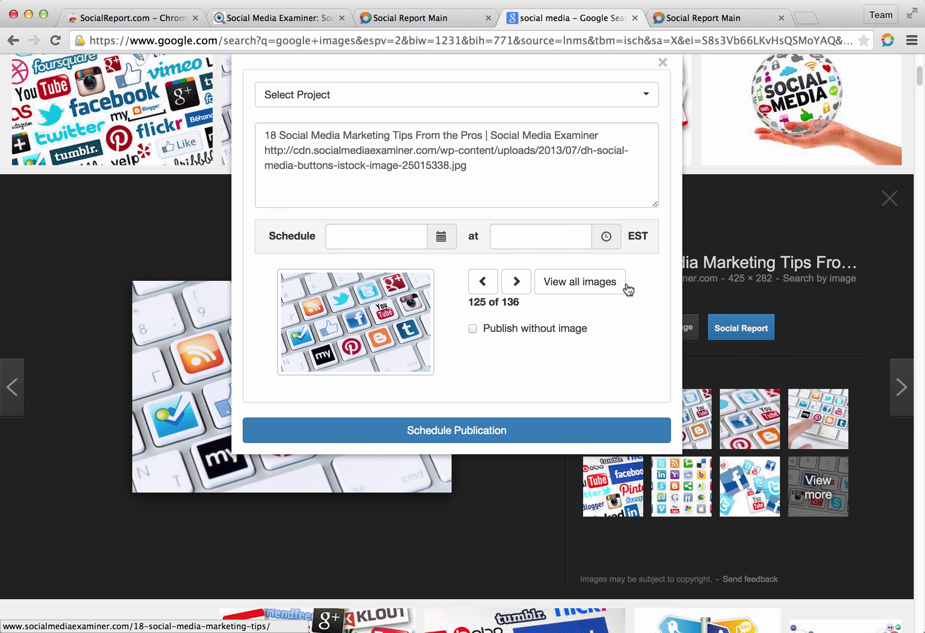
pyautogui.click(585, 281)
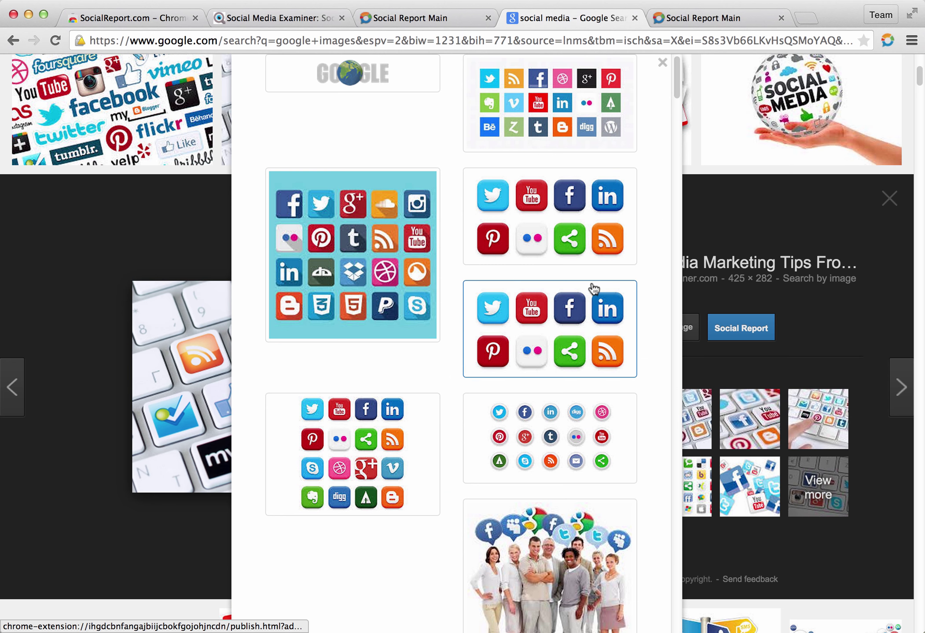
pyautogui.moveTo(675, 76); pyautogui.dragTo(684, 198)
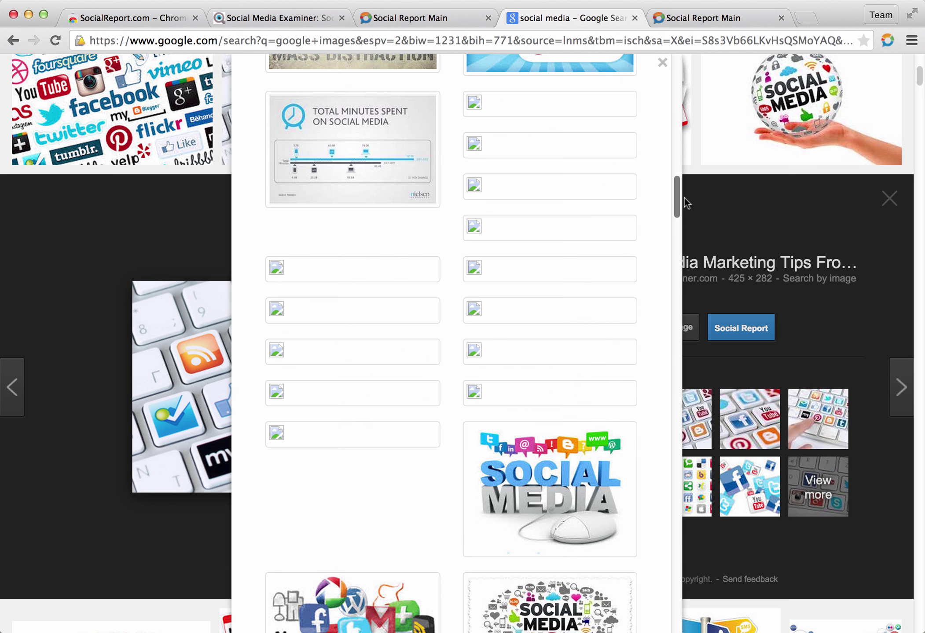
pyautogui.click(549, 489)
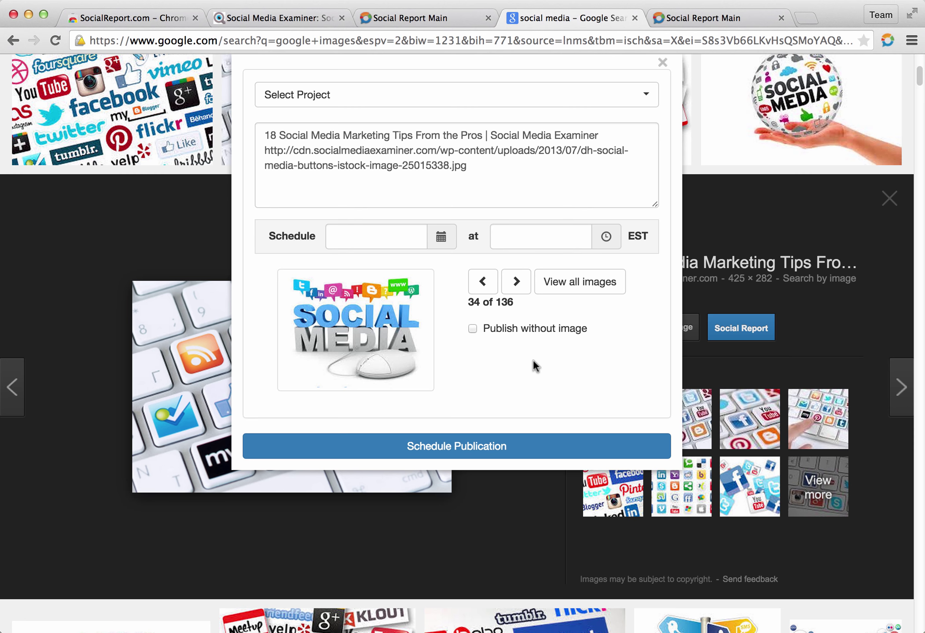